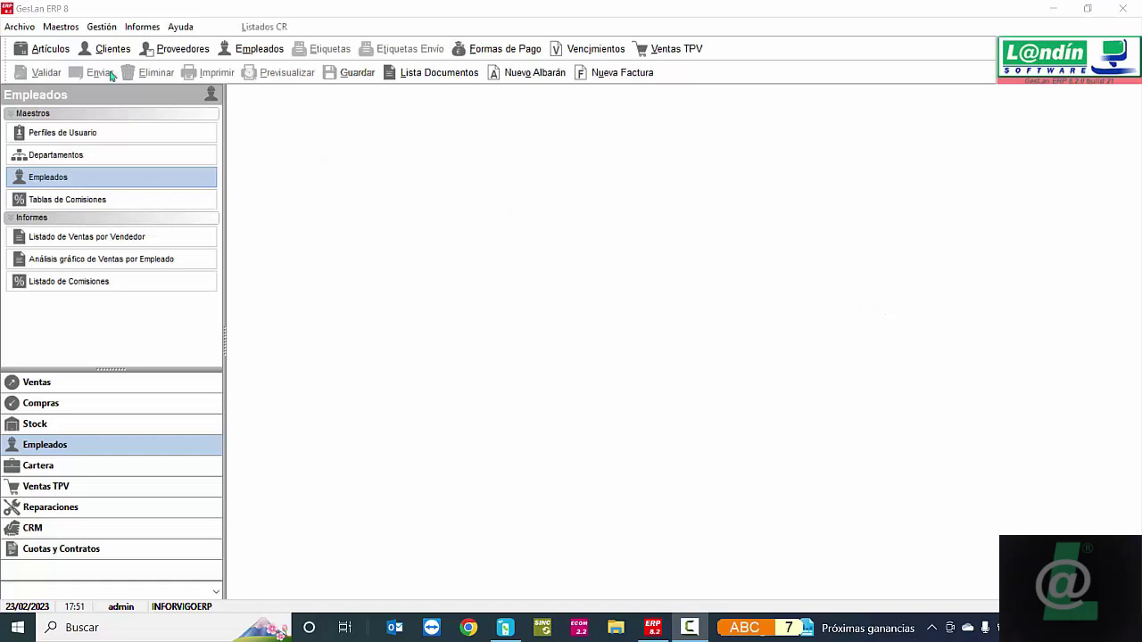
- Open the Familias maintenance form from the general tables and move its window clear of the side panel
click(63, 28)
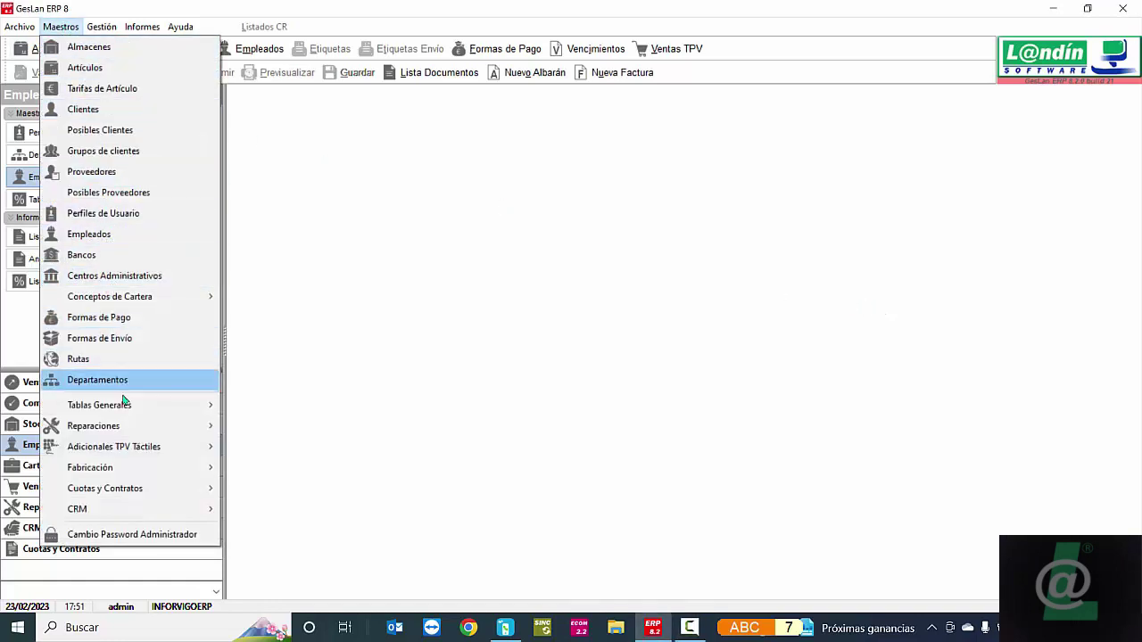
mouse_move(207, 406)
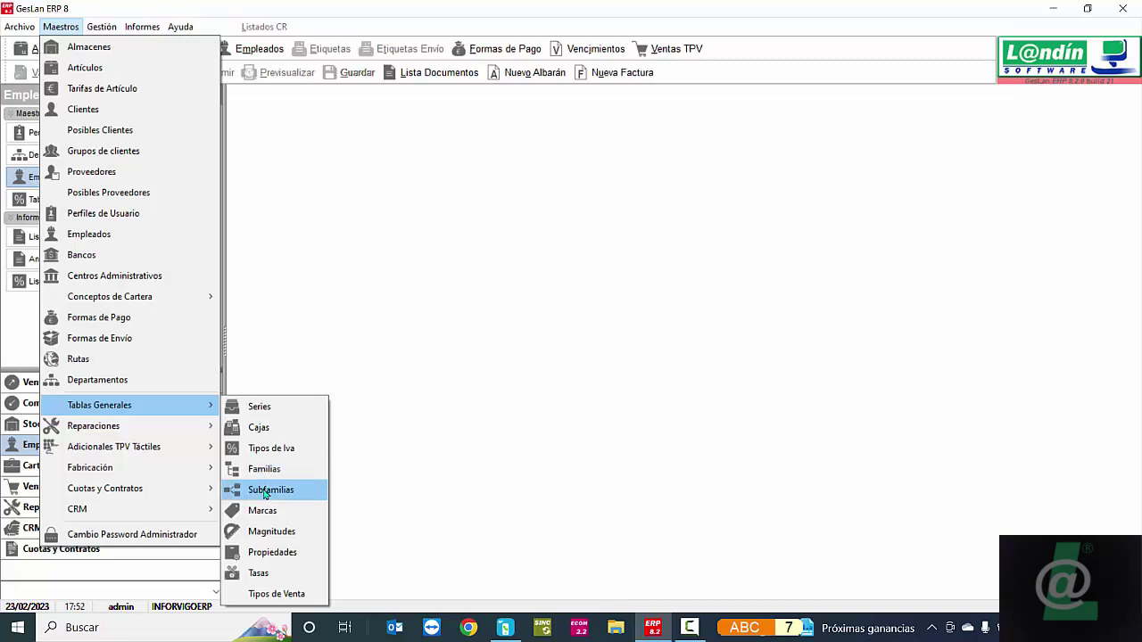
click(265, 471)
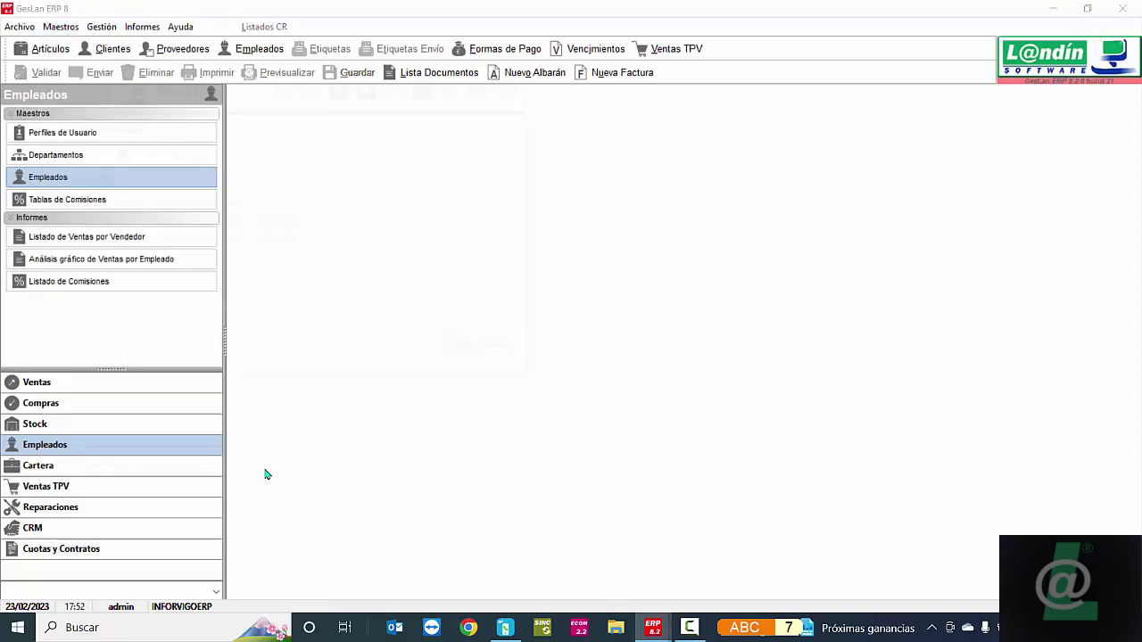
drag(240, 55, 379, 125)
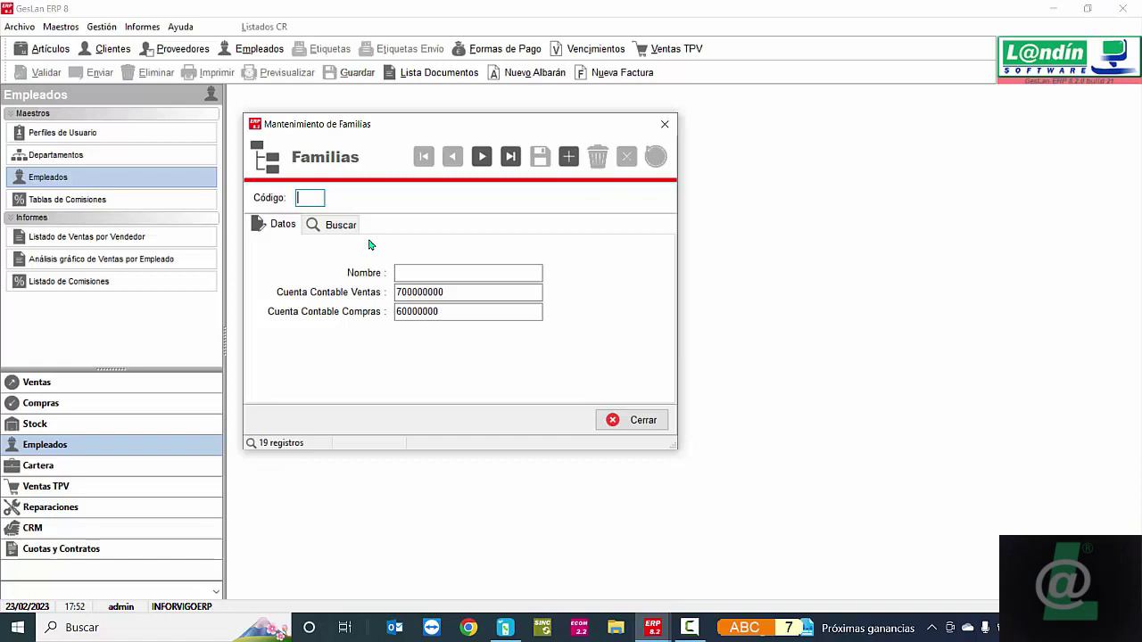
text(123)
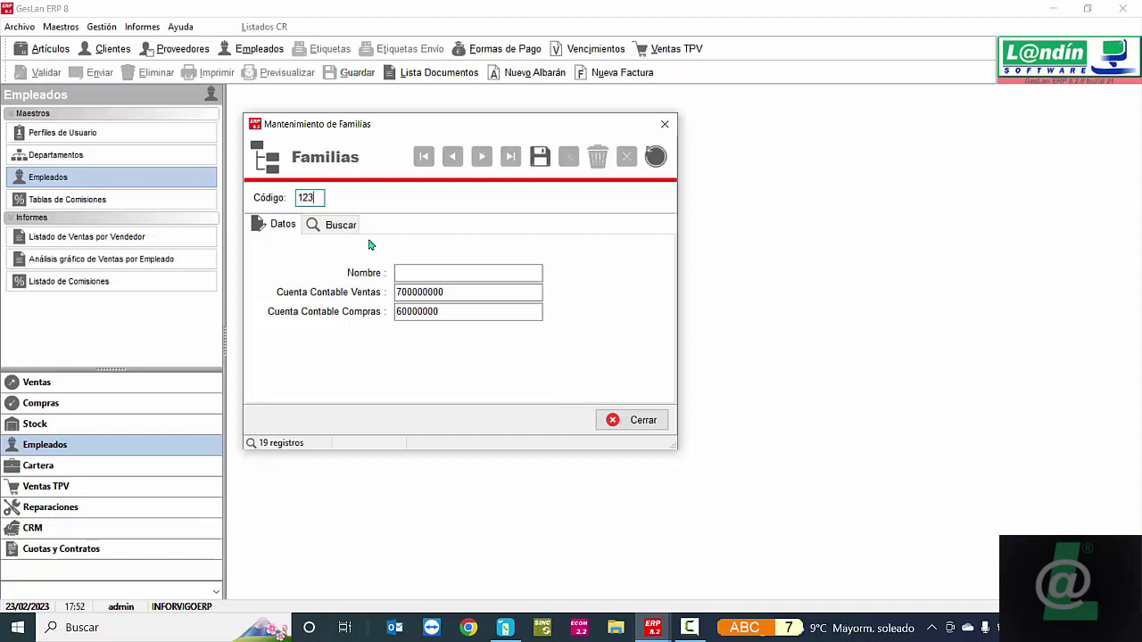
key(BackSpace)
key(BackSpace)
key(BackSpace)
- Create a new product family with the code PAN and the name PANADERIA
text(PAN)
key(Return)
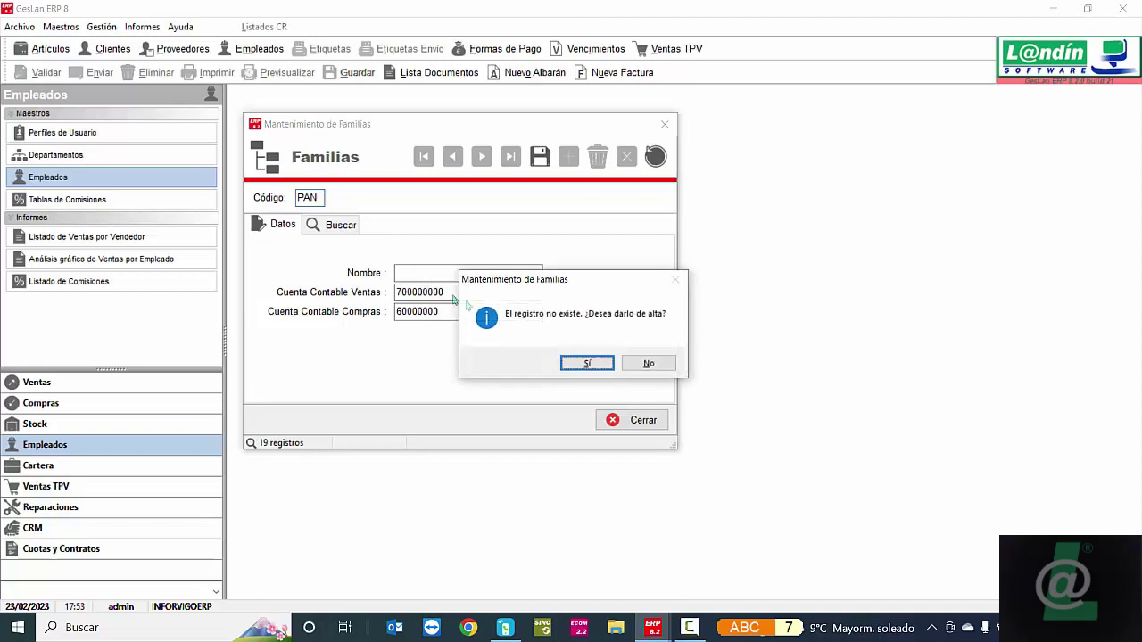
click(586, 364)
click(452, 274)
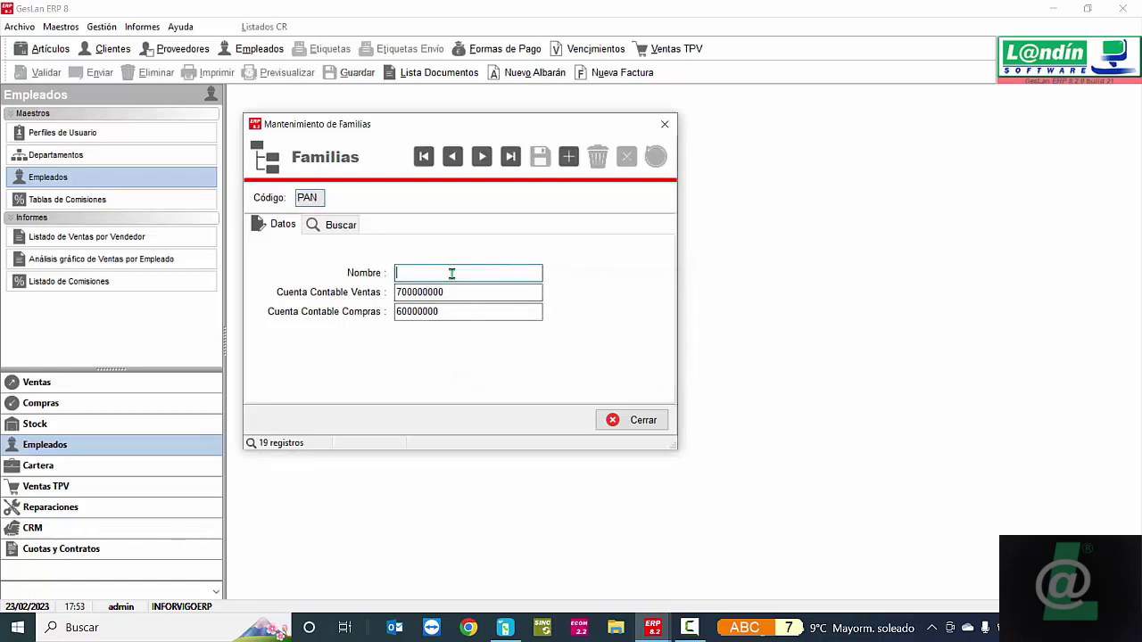
text(PANADERIA)
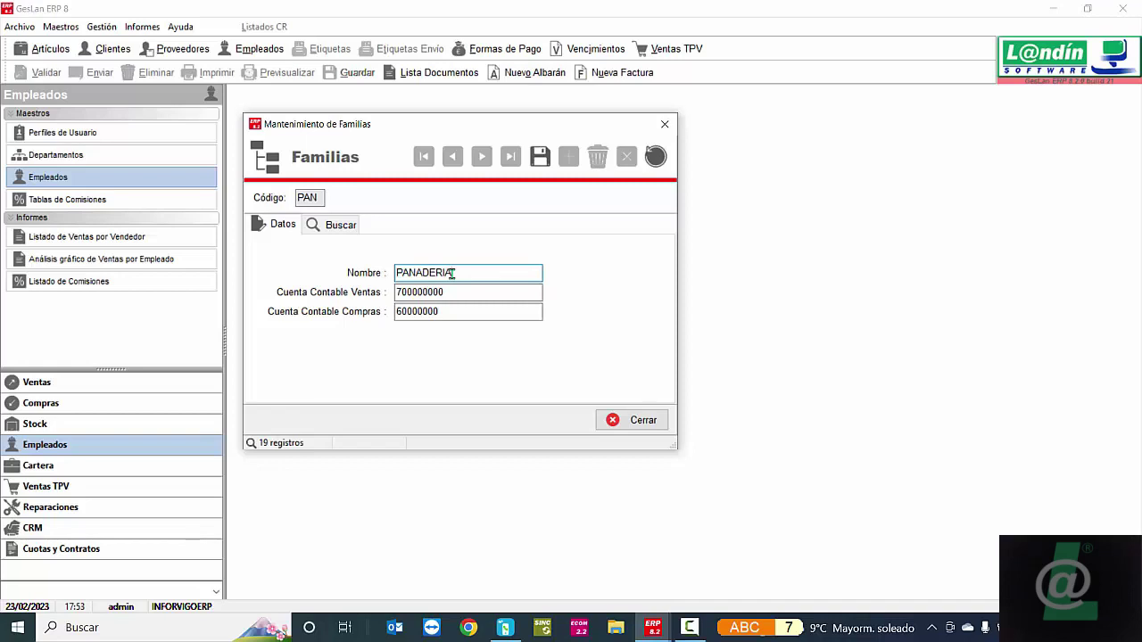
- Set the PANADERIA family's sales ledger account to 70000000, then save the record and close the form
key(Tab)
click(444, 294)
key(BackSpace)
click(540, 157)
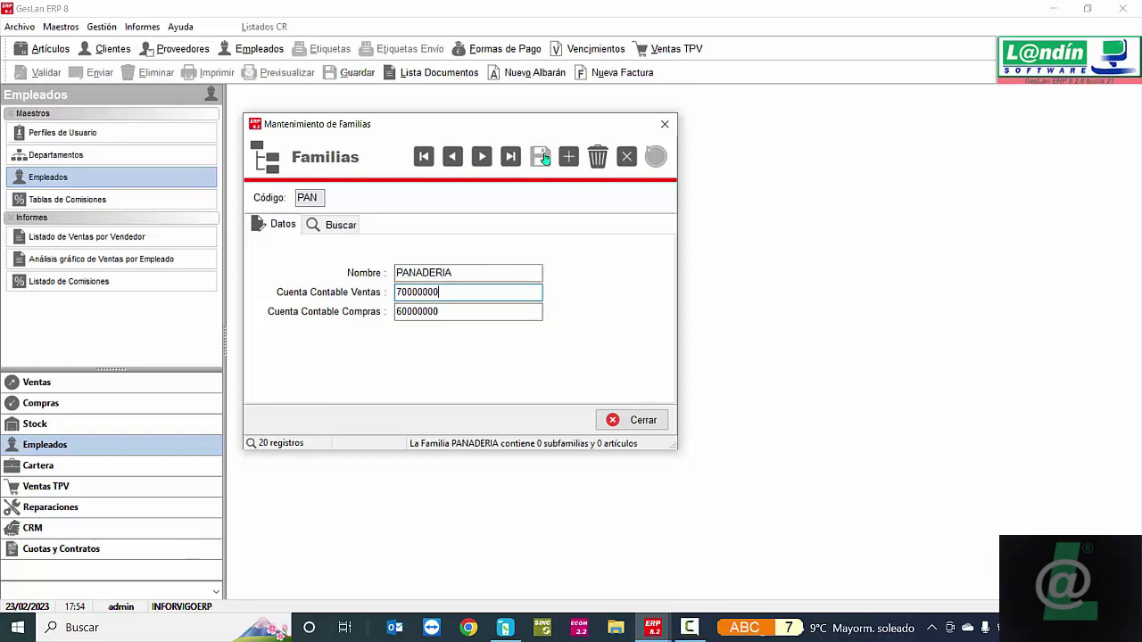
click(664, 124)
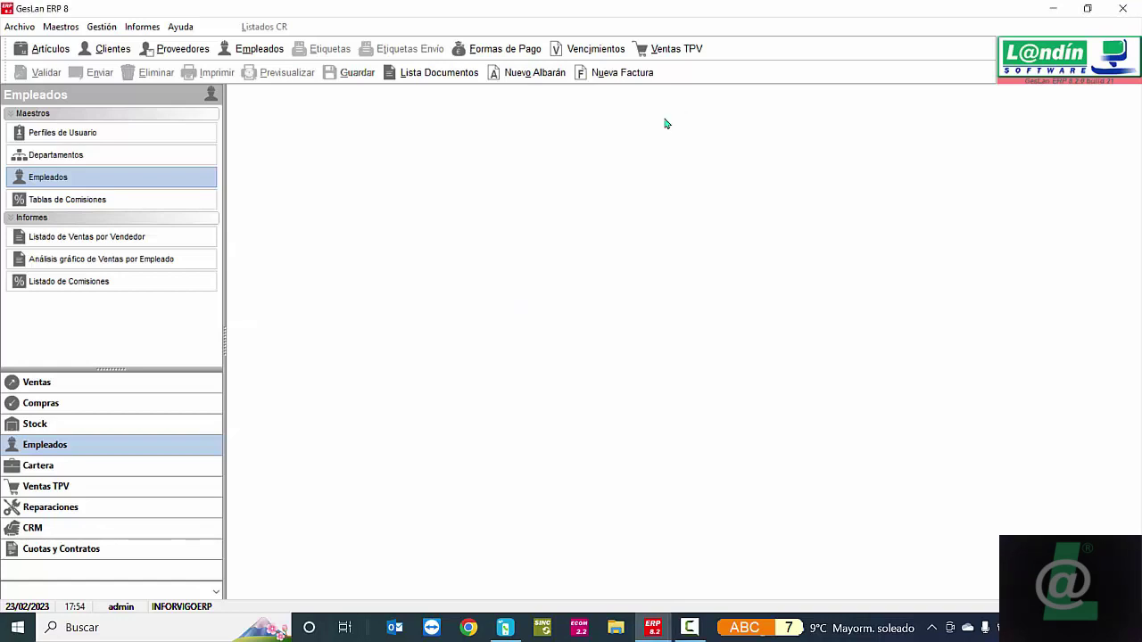
- Open the Subfamilias maintenance form from the general tables
click(71, 30)
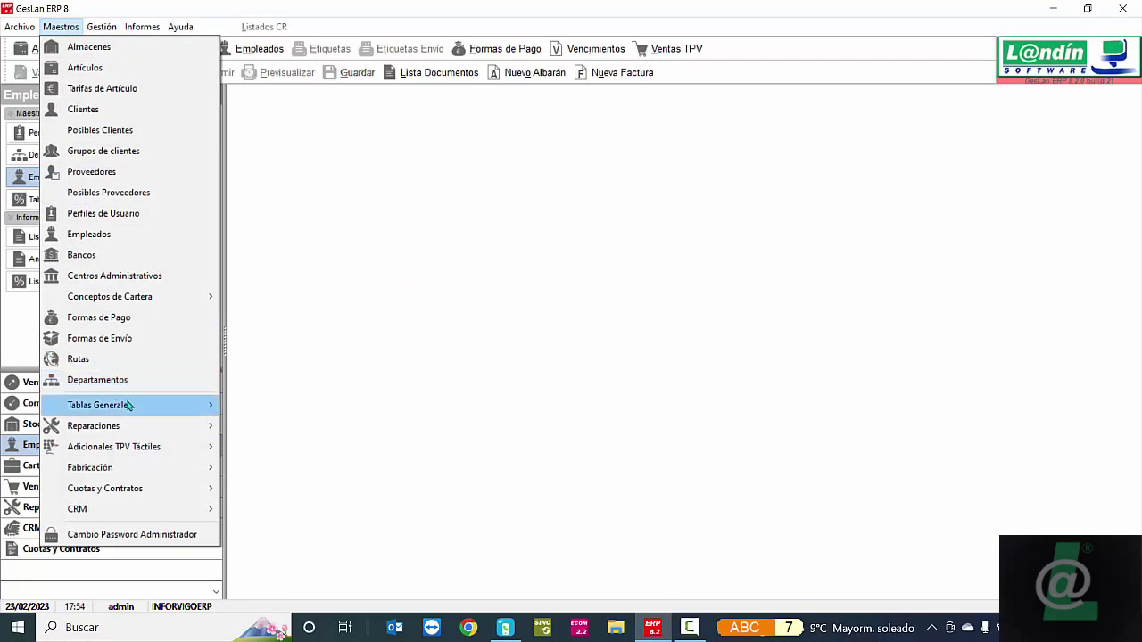
mouse_move(129, 405)
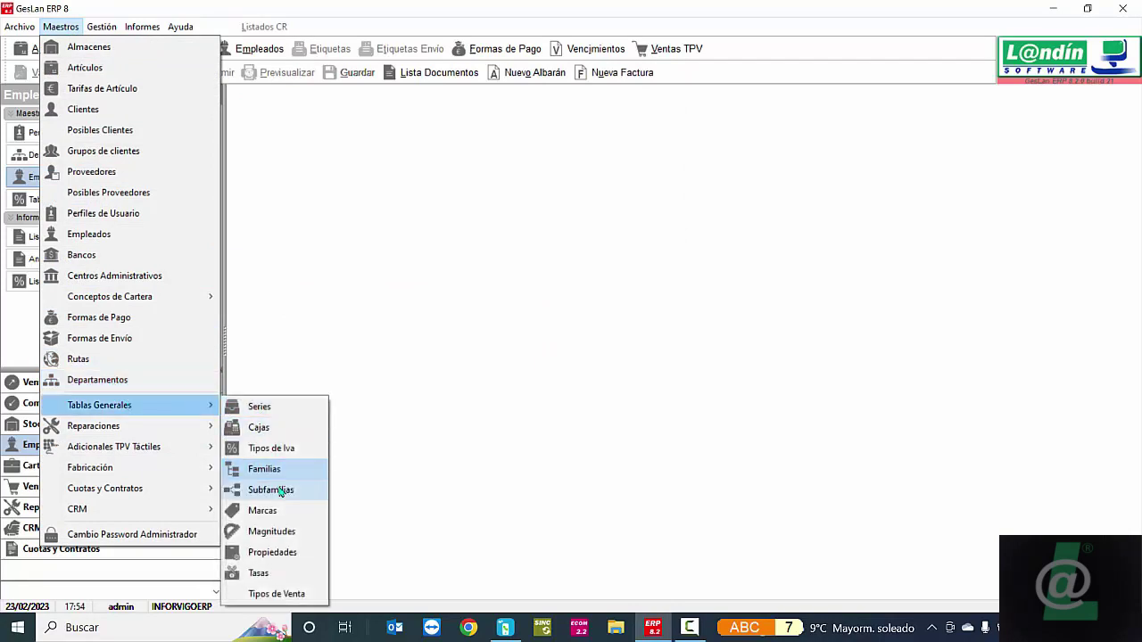
click(271, 490)
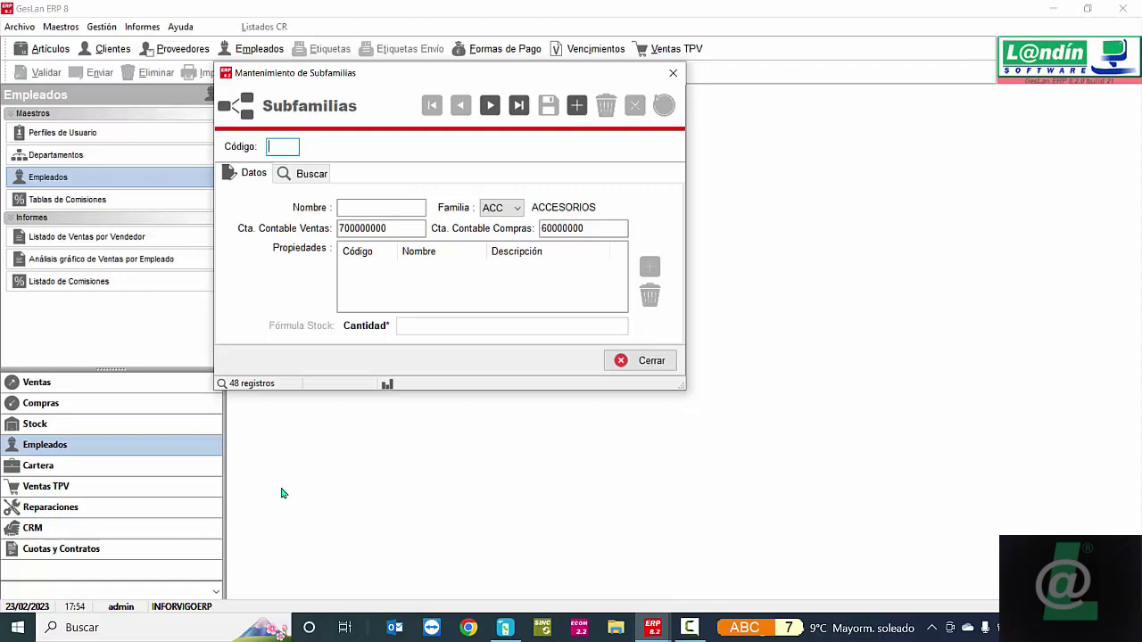
- Create a new subfamily with the code TART and the name TARTA
text(TART)
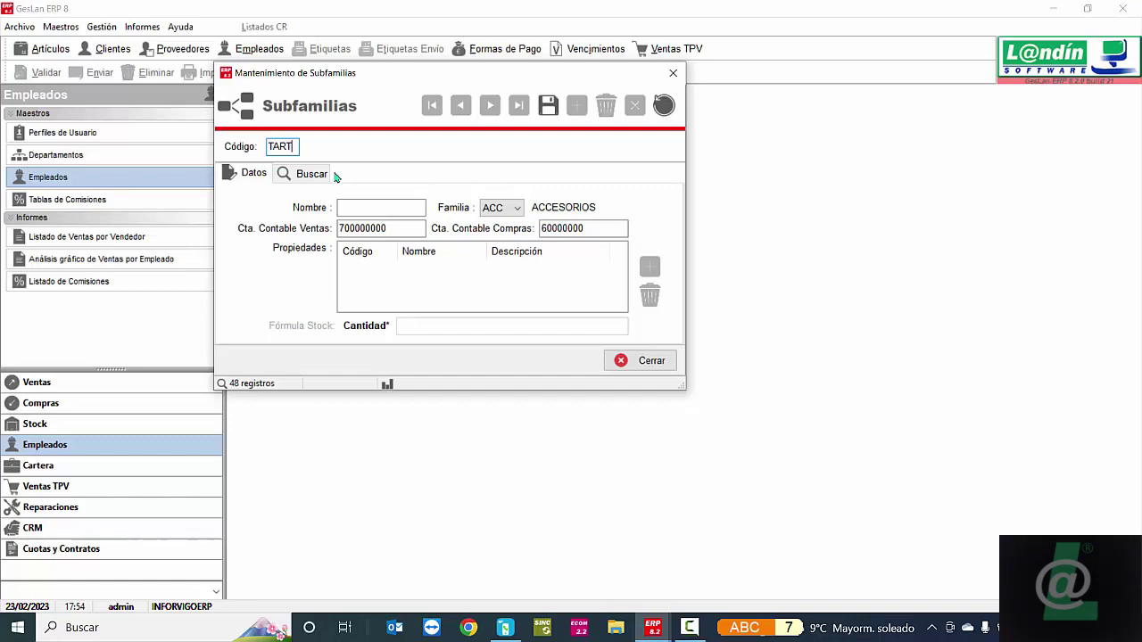
key(Return)
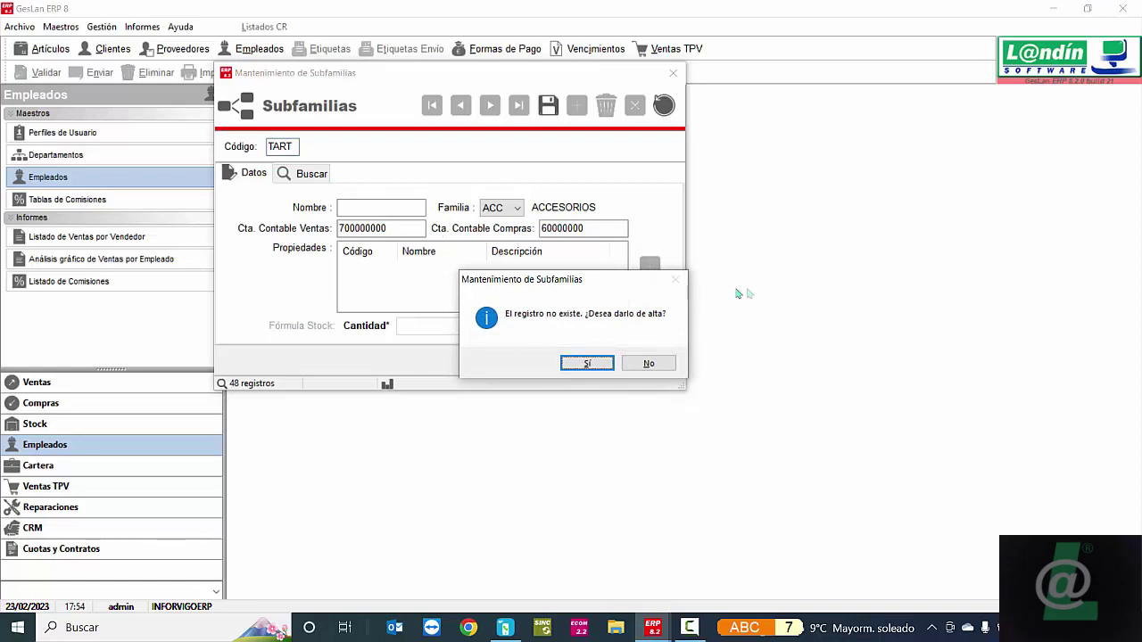
click(586, 363)
click(359, 207)
text(TARTA)
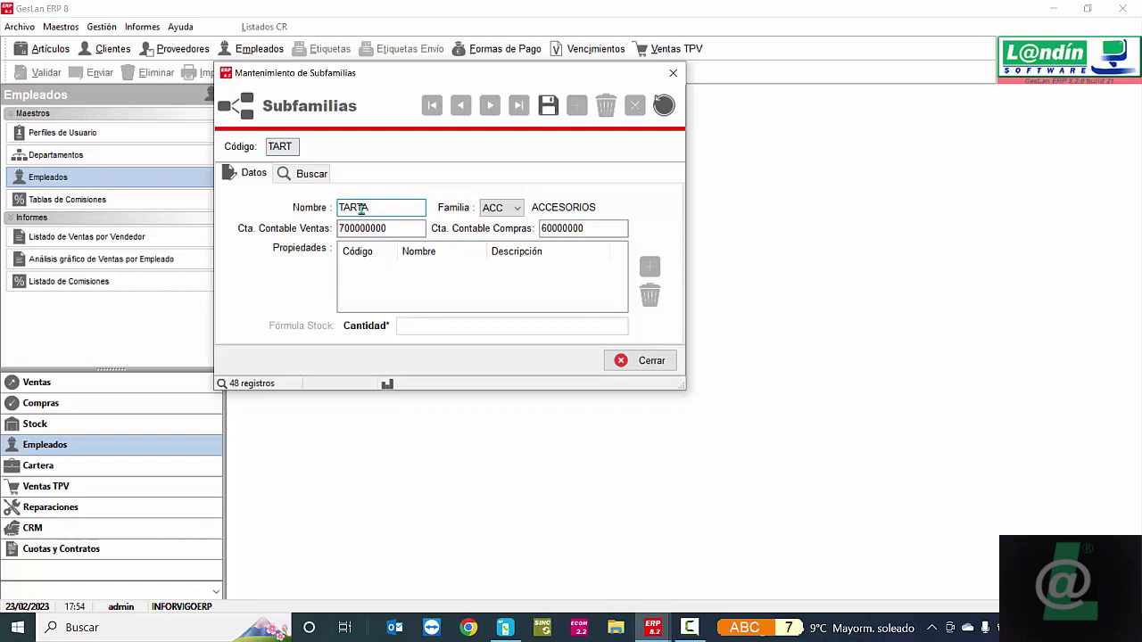
- Assign the TARTA subfamily to the PAN (PANADERIA) family
click(492, 209)
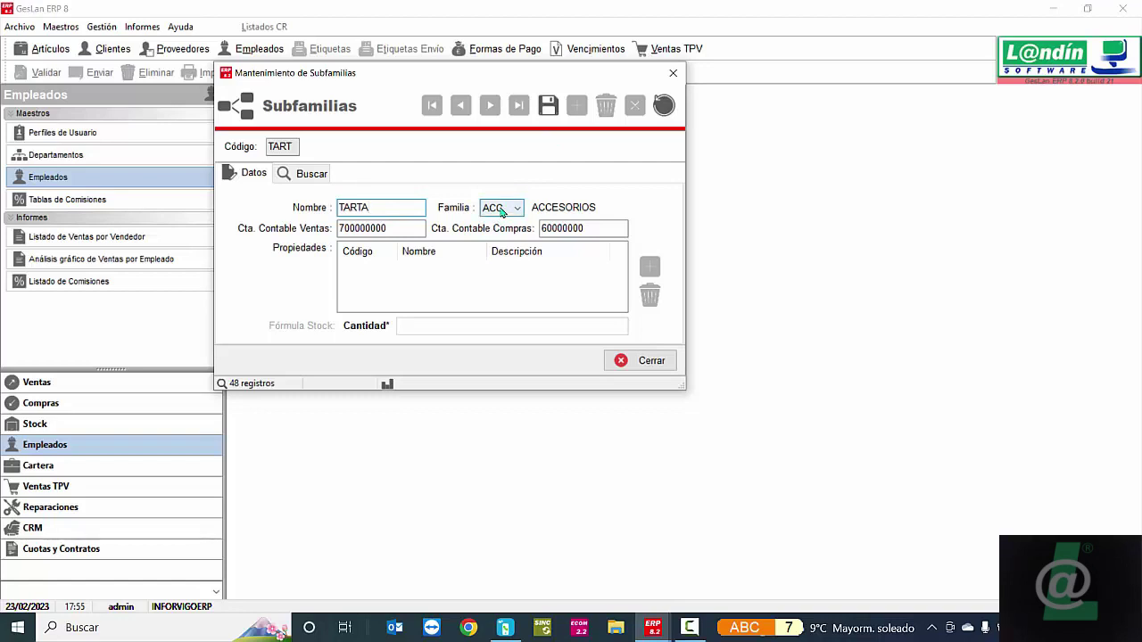
text(PA)
key(BackSpace)
key(BackSpace)
key(Tab)
text(PAN)
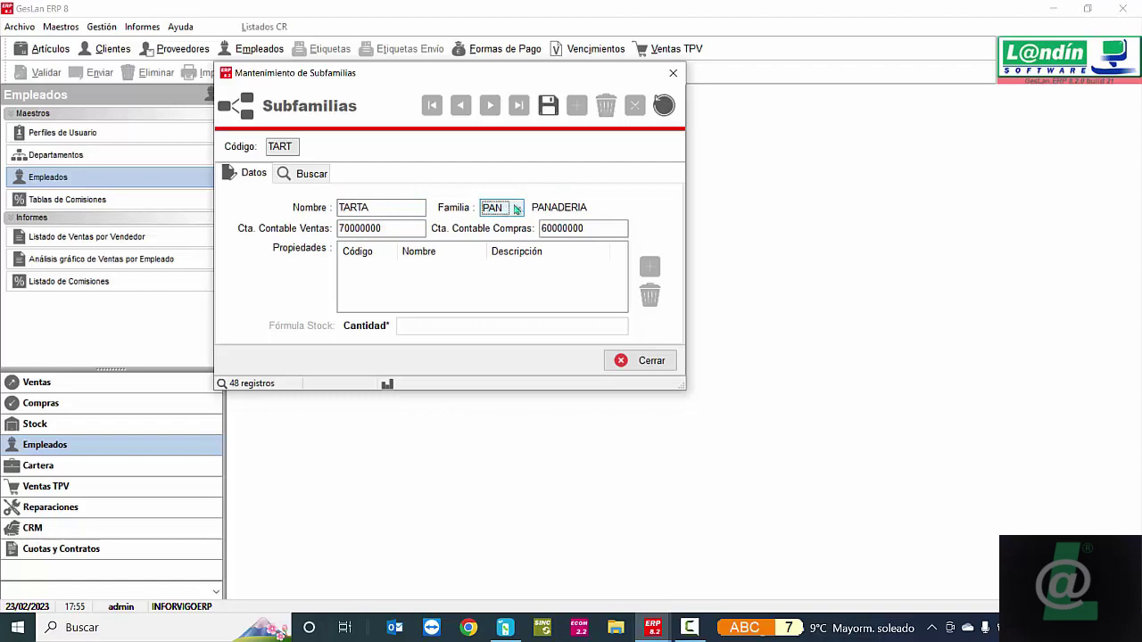
click(518, 208)
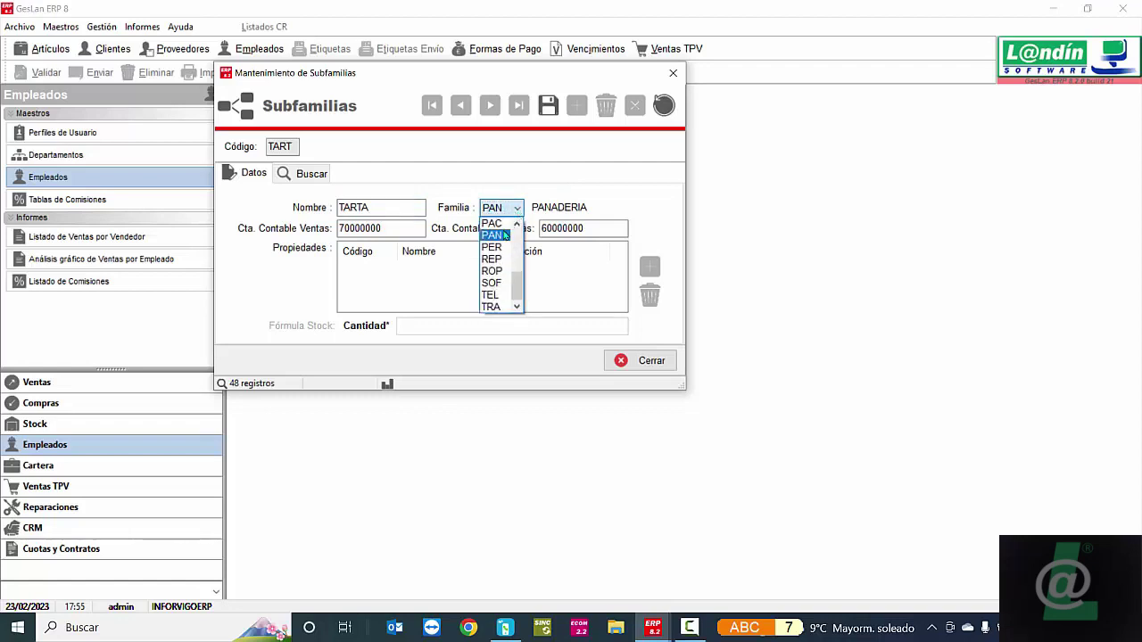
click(502, 235)
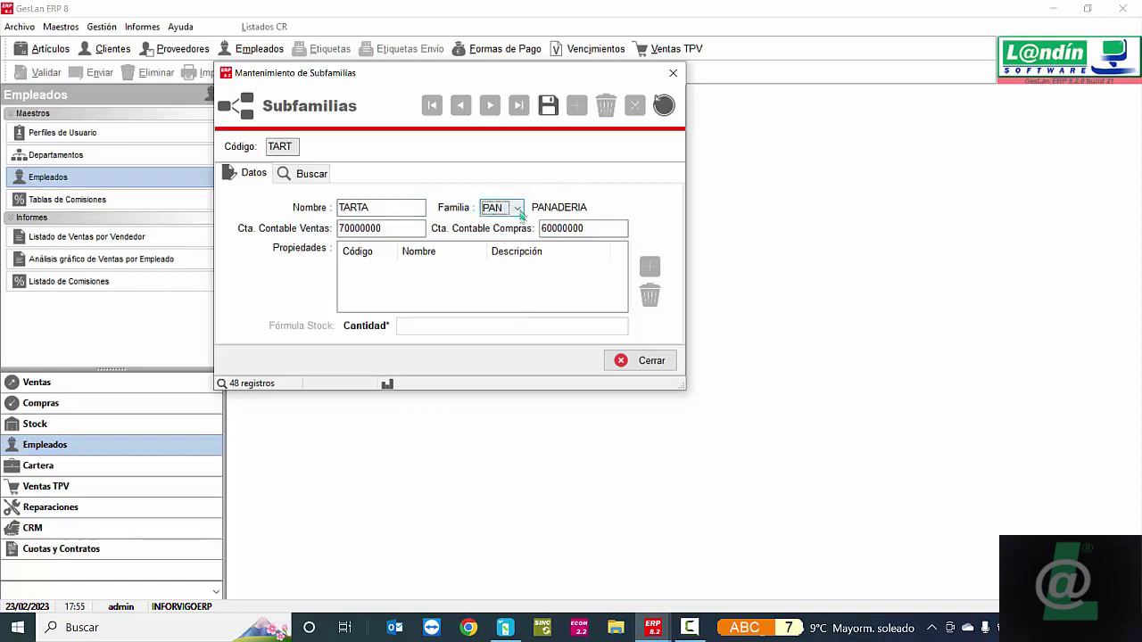
click(517, 208)
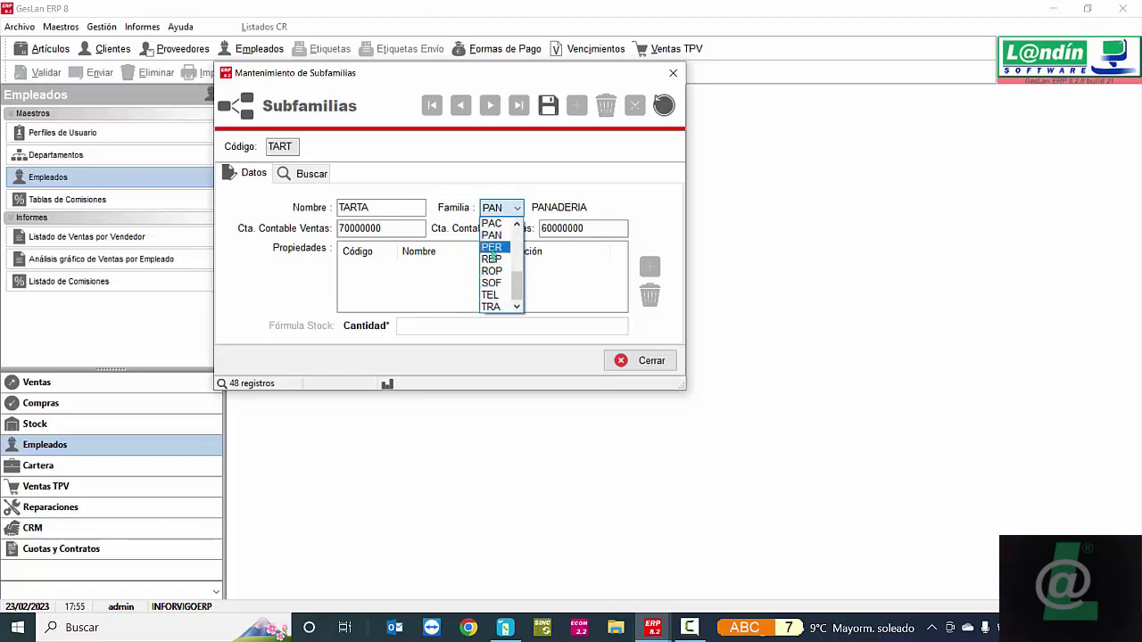
click(492, 212)
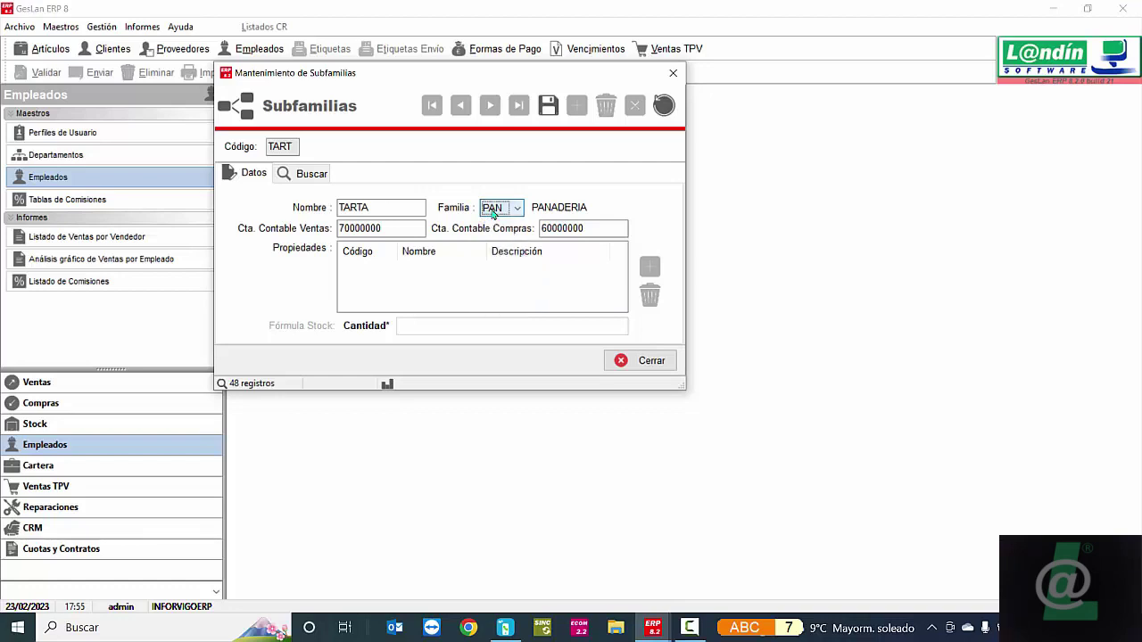
click(492, 212)
text(PER)
key(Down)
key(Down)
key(Up)
key(Up)
key(Up)
click(599, 227)
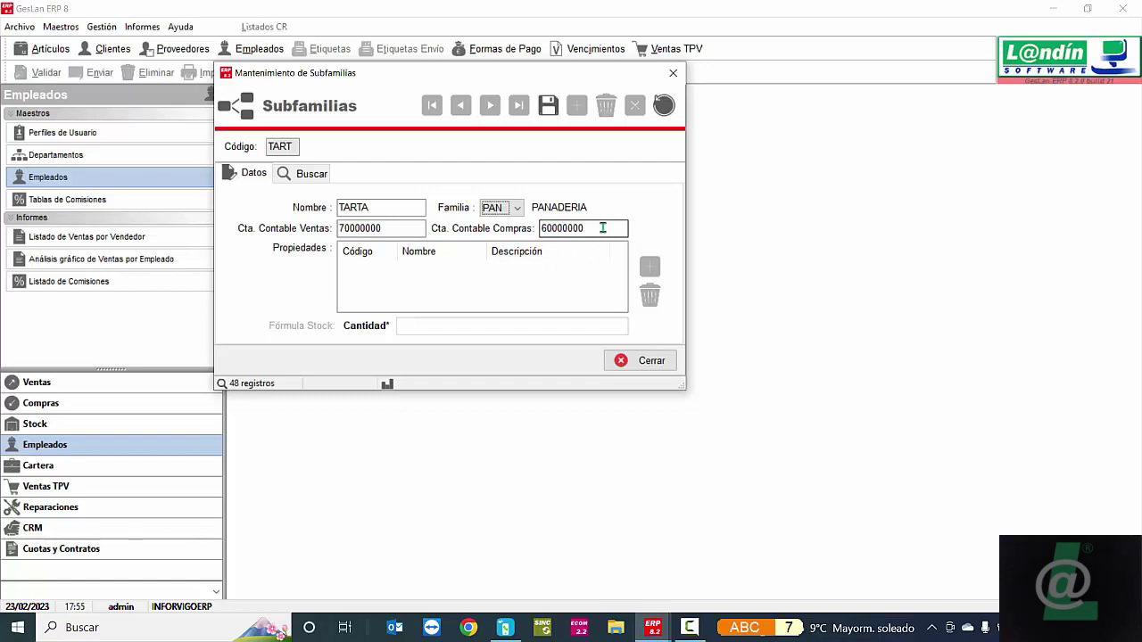